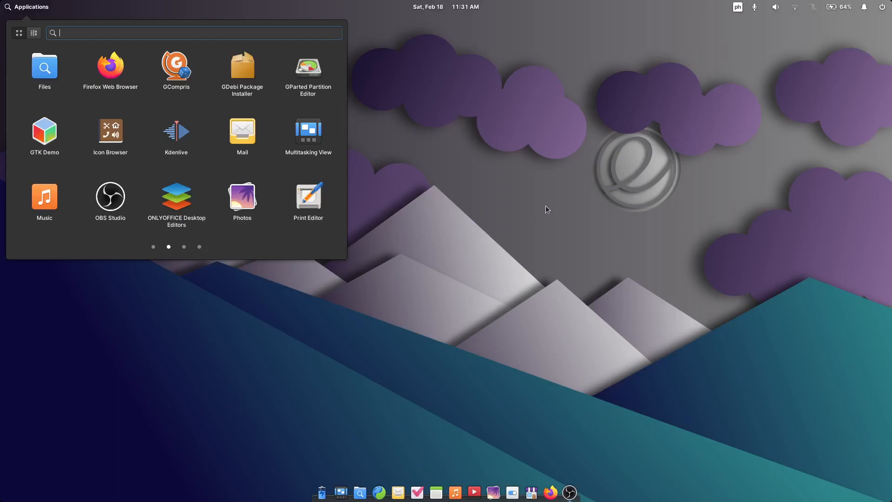
Launch the GParted Partition Editor, authenticate with the account password, and maximize its window
{"action": "left_click", "coordinate": [316, 77]}
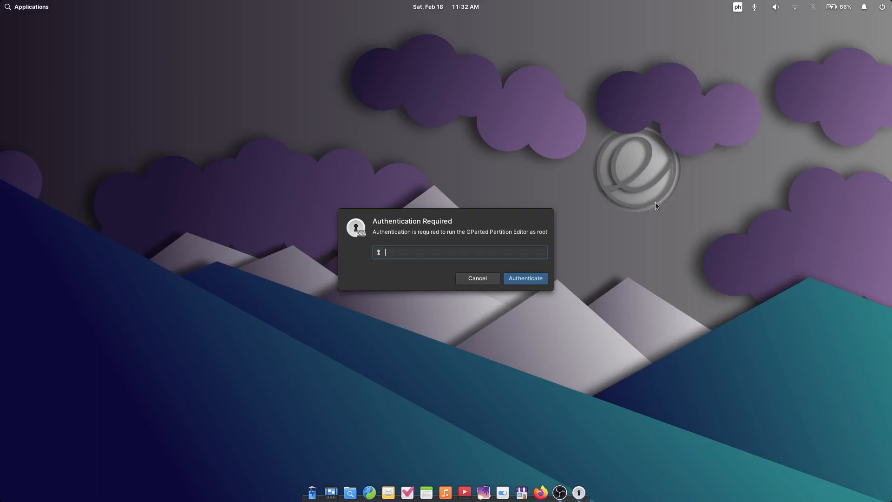
{"action": "type", "text": "****"}
{"action": "key", "text": "Return"}
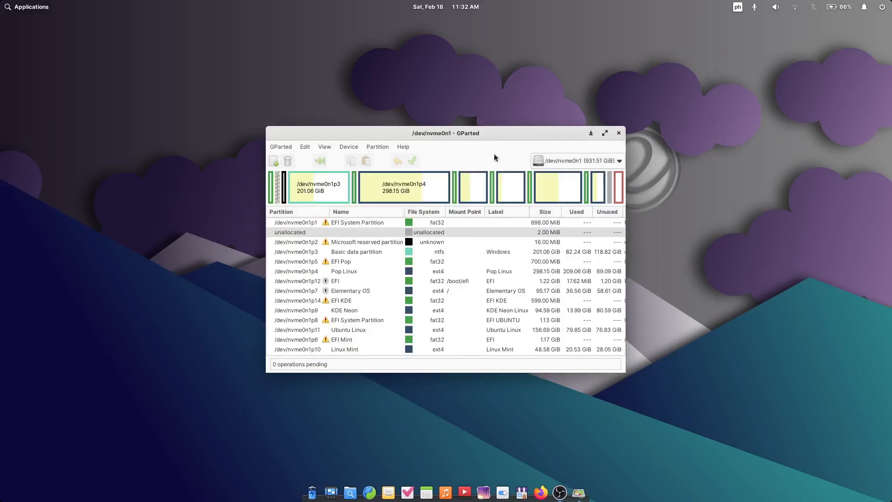
{"action": "double_click", "coordinate": [519, 133]}
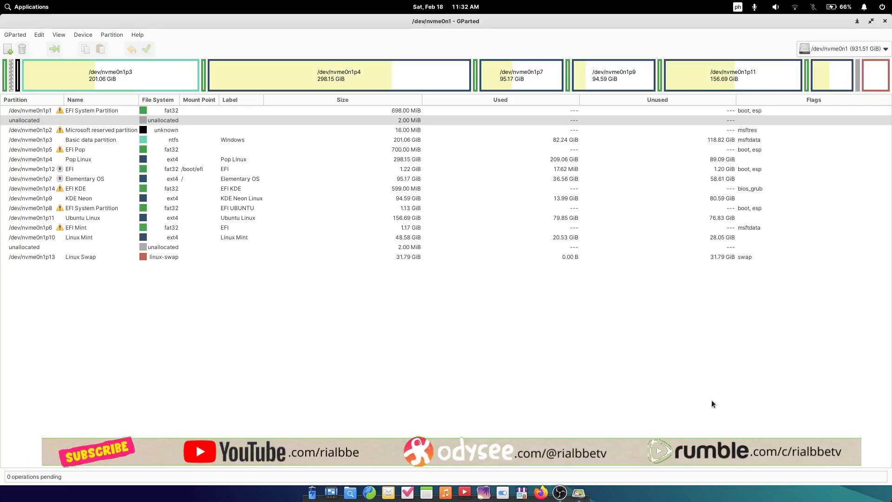
Examine the Windows, Pop Linux, Ubuntu Linux, Elementary OS, KDE Neon, Linux Mint and Linux Swap partitions on /dev/nvme0n1
{"action": "left_click", "coordinate": [144, 84]}
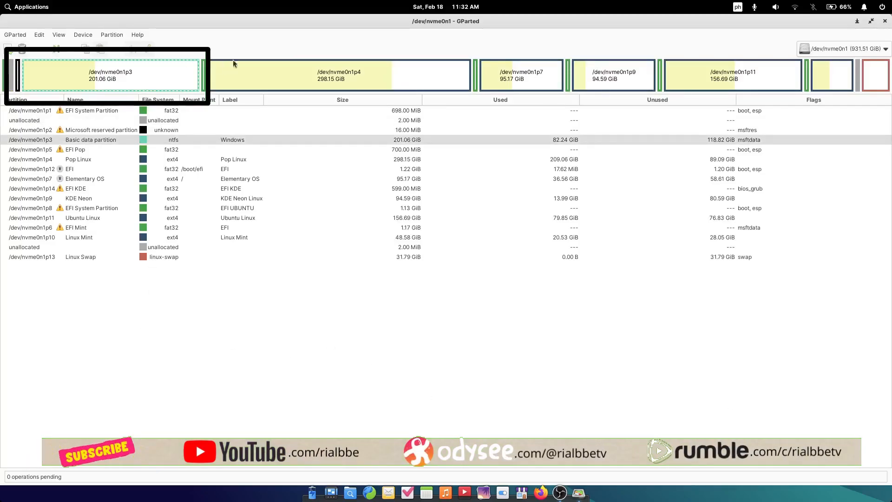
{"action": "left_click", "coordinate": [366, 69]}
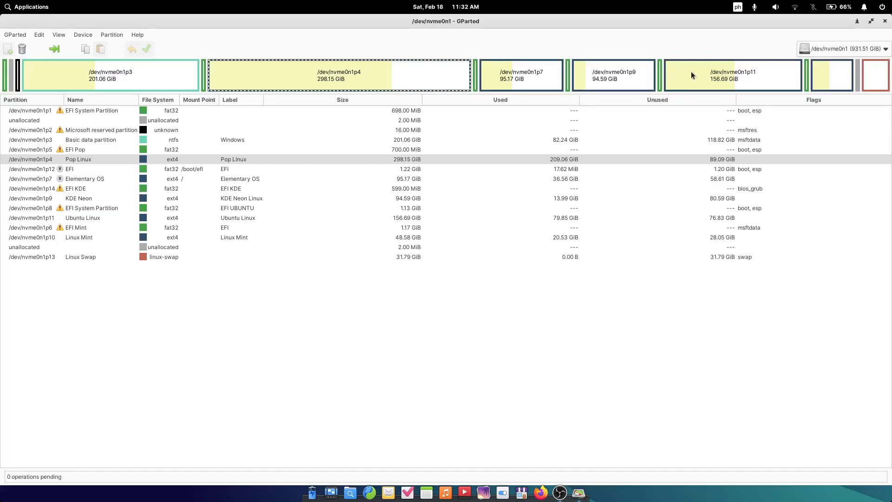
{"action": "left_click", "coordinate": [733, 77]}
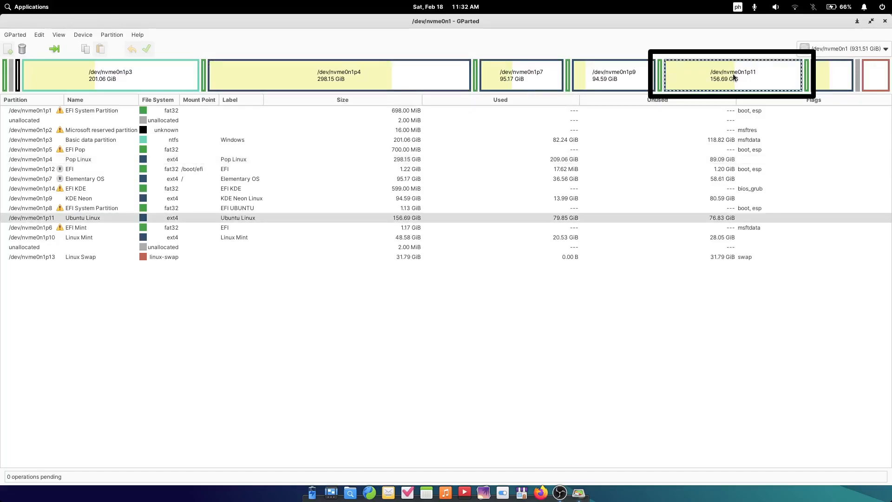
{"action": "left_click", "coordinate": [510, 74]}
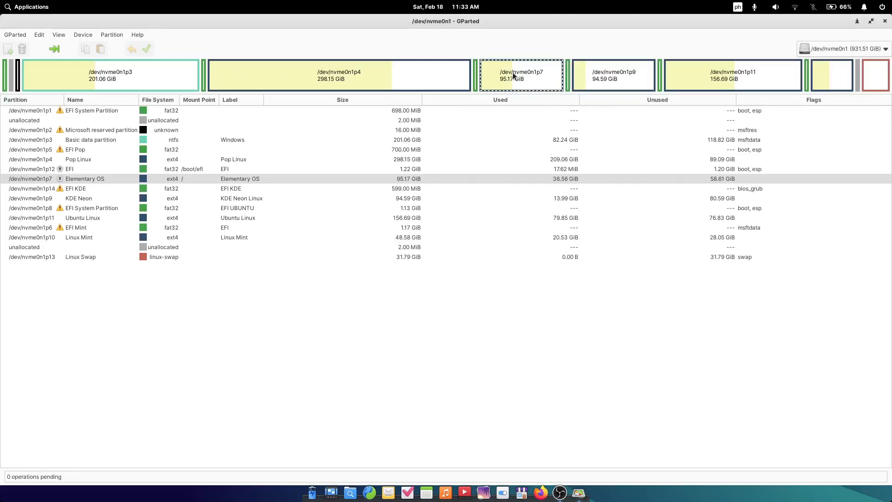
{"action": "left_click", "coordinate": [615, 72]}
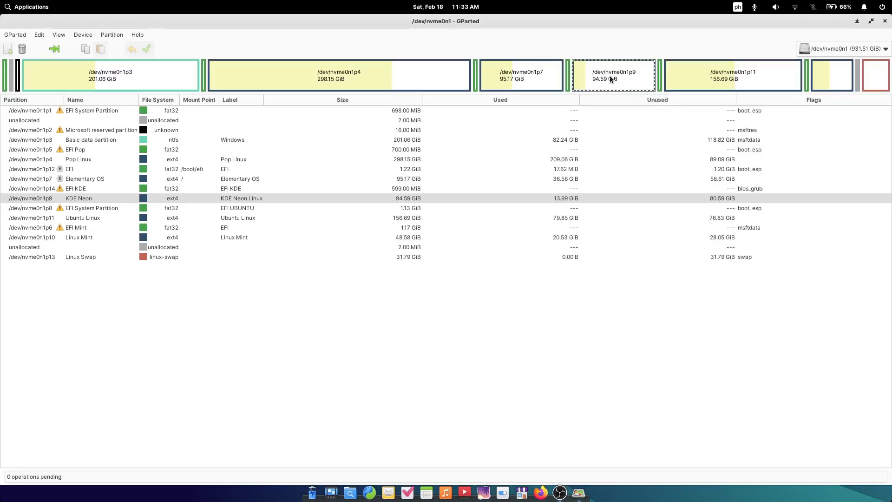
{"action": "left_click", "coordinate": [827, 77]}
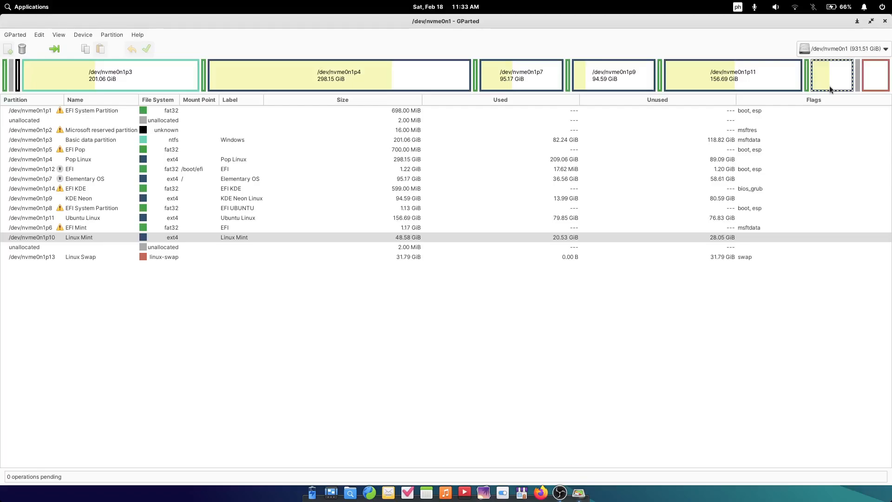
{"action": "left_click", "coordinate": [882, 82]}
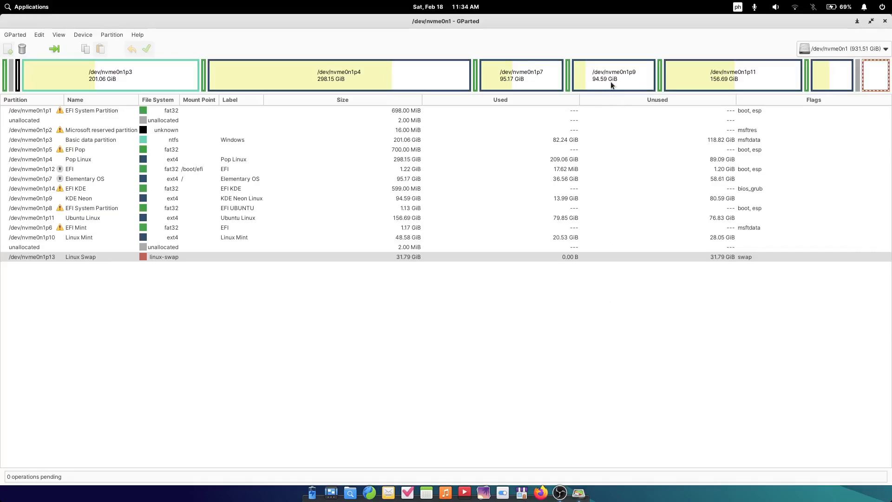
{"action": "left_click", "coordinate": [155, 76]}
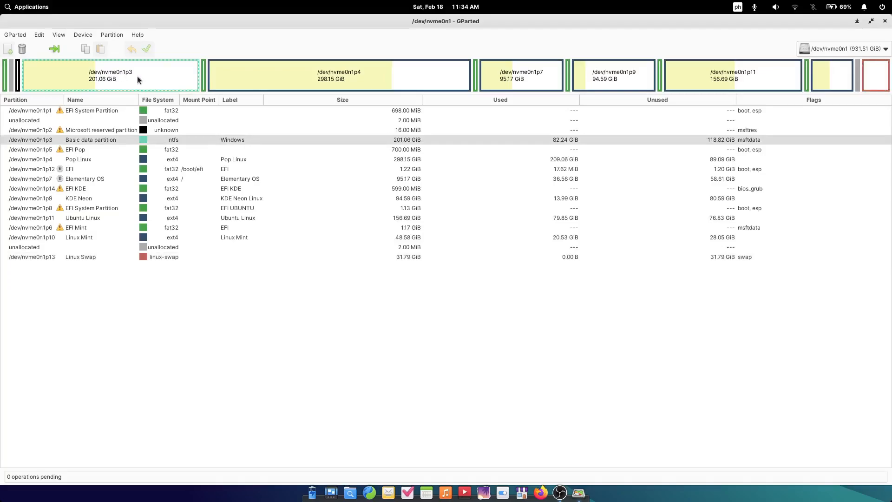
{"action": "right_click", "coordinate": [224, 140]}
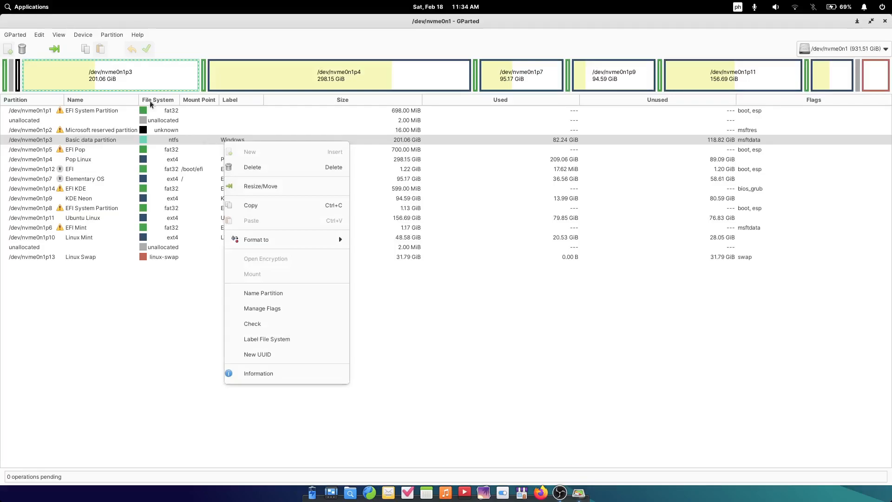
{"action": "left_click", "coordinate": [166, 114]}
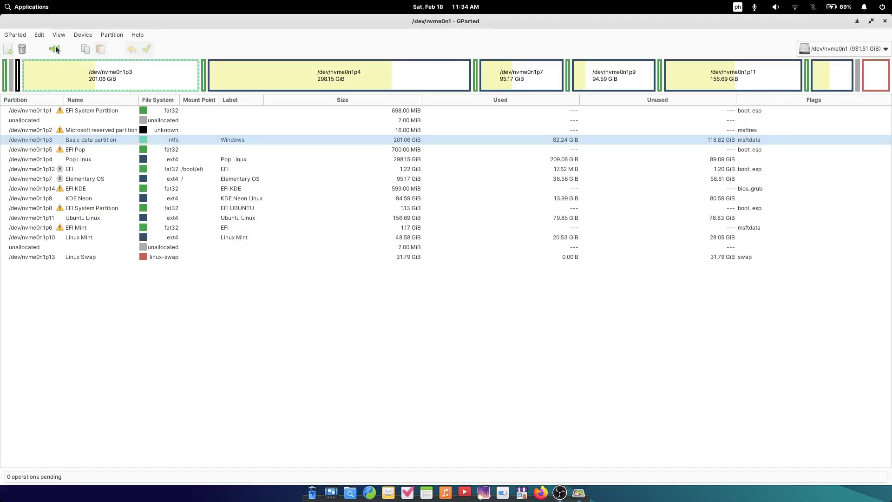
{"action": "left_click", "coordinate": [55, 49]}
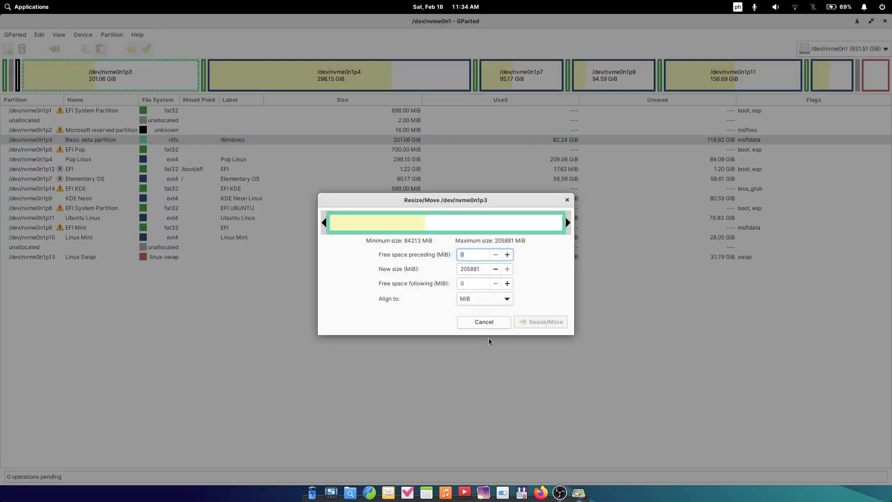
{"action": "left_click", "coordinate": [483, 322]}
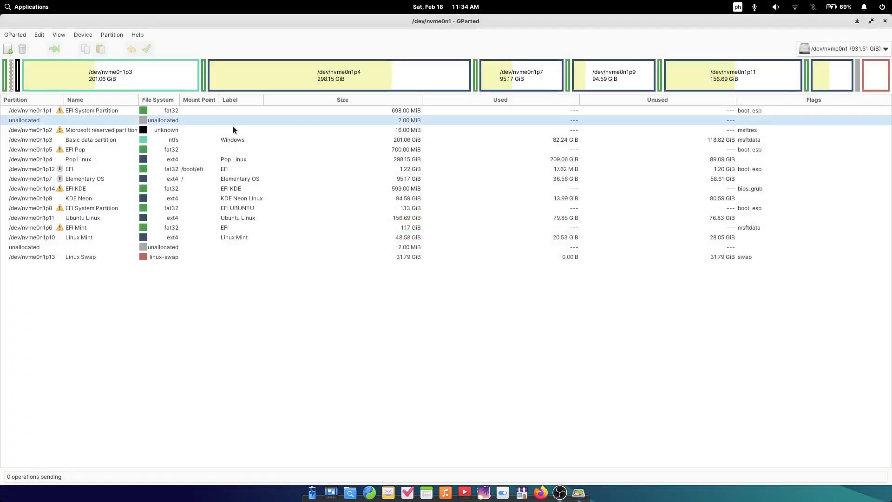
Shrink the Windows partition /dev/nvme0n1p3 from its end to about 149.18 GiB as a pending operation
{"action": "left_click", "coordinate": [242, 140]}
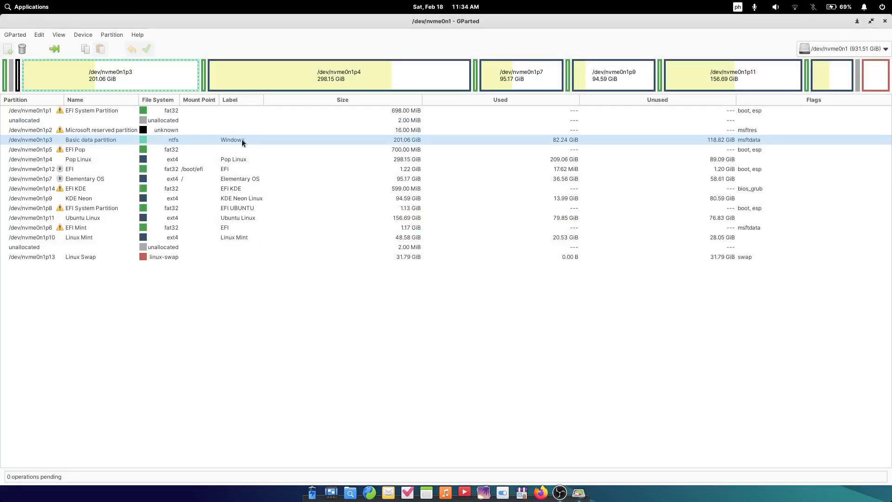
{"action": "right_click", "coordinate": [242, 139]}
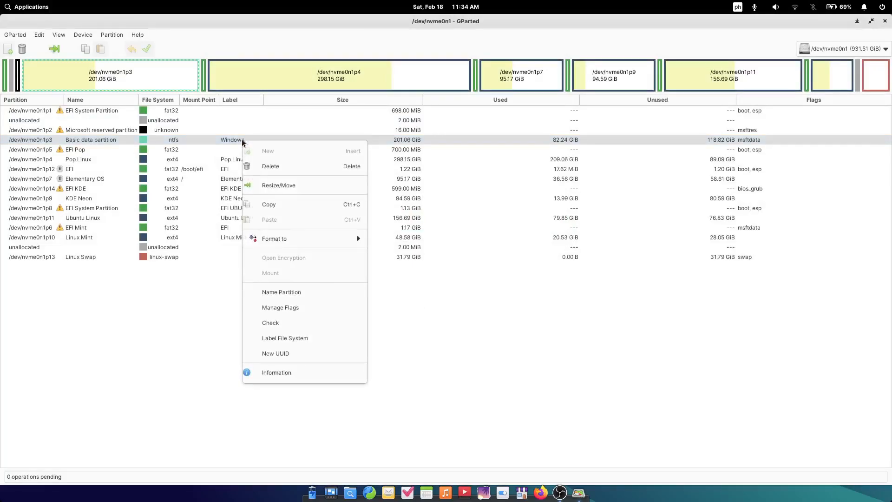
{"action": "left_click", "coordinate": [315, 190]}
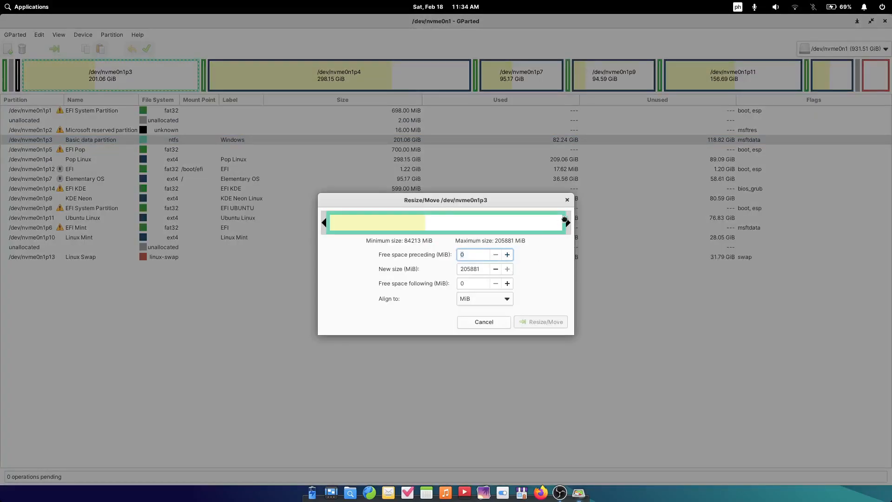
{"action": "left_click_drag", "start_coordinate": [568, 223], "coordinate": [505, 238]}
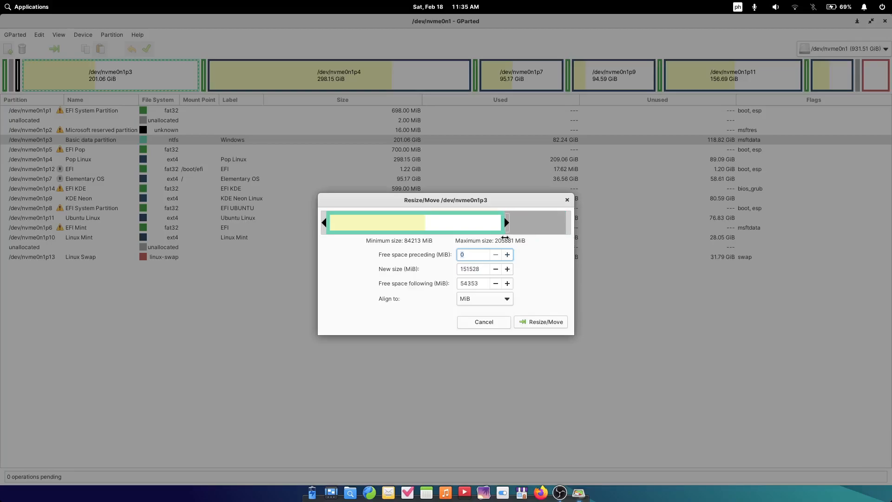
{"action": "left_click_drag", "start_coordinate": [505, 238], "coordinate": [507, 238]}
{"action": "left_click", "coordinate": [554, 325]}
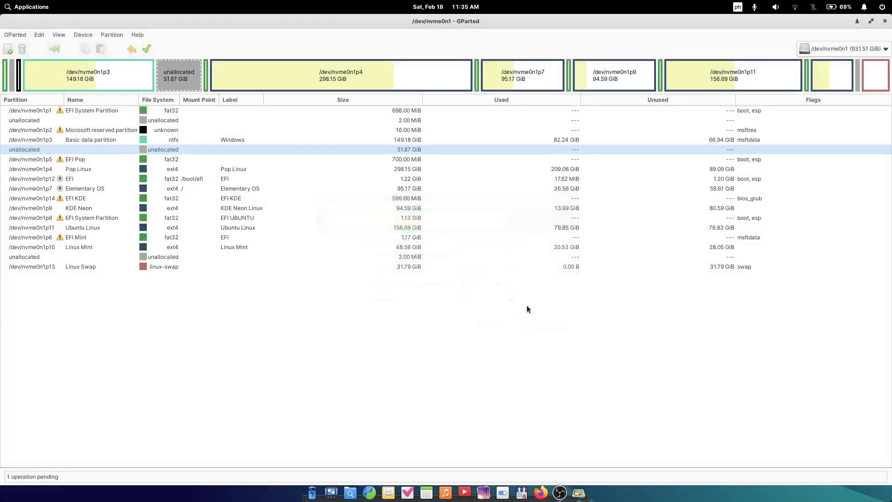
Add a primary ext4 partition of about 1062 MiB at the start of the unallocated space after the Windows partition
{"action": "right_click", "coordinate": [177, 80]}
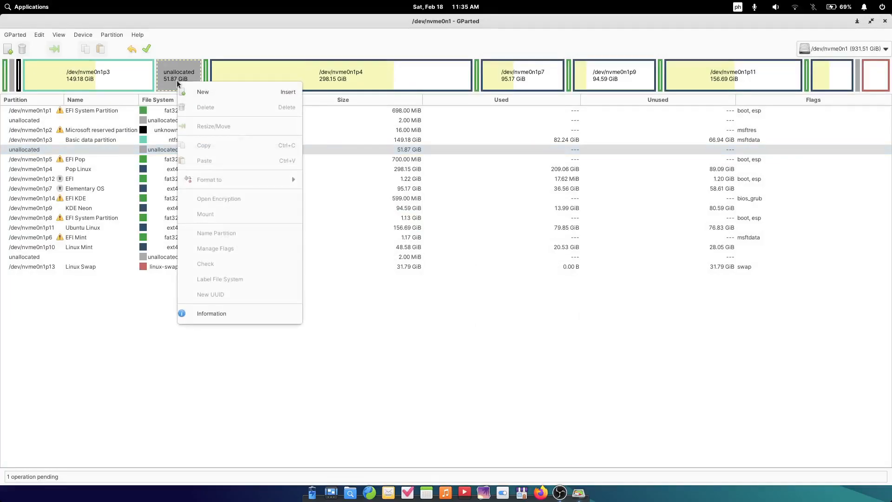
{"action": "left_click", "coordinate": [199, 93]}
{"action": "left_click_drag", "start_coordinate": [568, 224], "coordinate": [339, 226]}
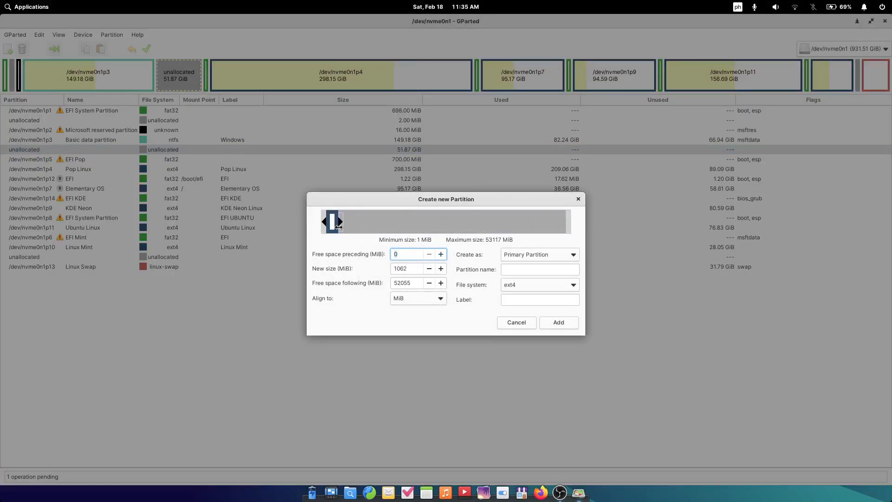
{"action": "left_click", "coordinate": [559, 323]}
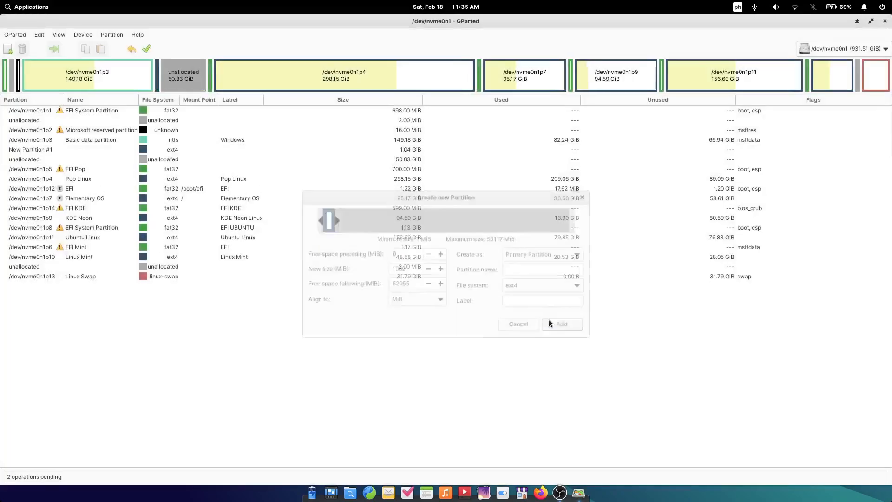
Review the file system types offered for a new partition in the remaining large unallocated space, without adding one
{"action": "right_click", "coordinate": [181, 82]}
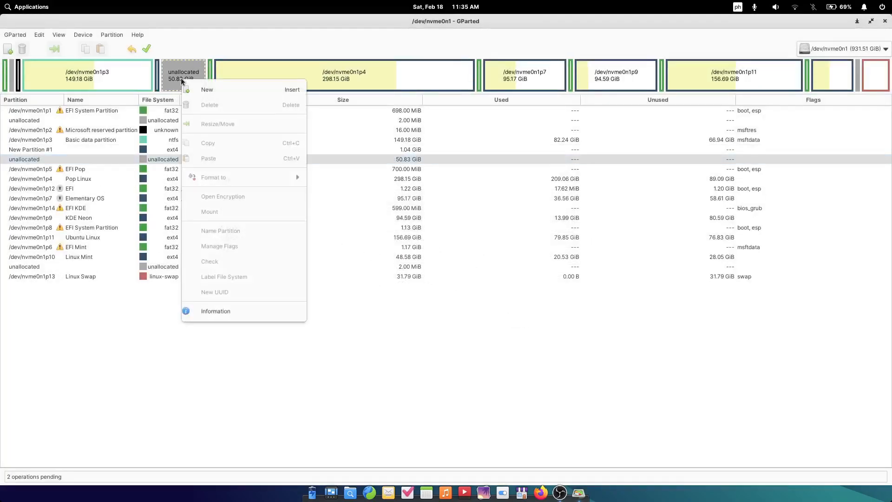
{"action": "left_click", "coordinate": [205, 88]}
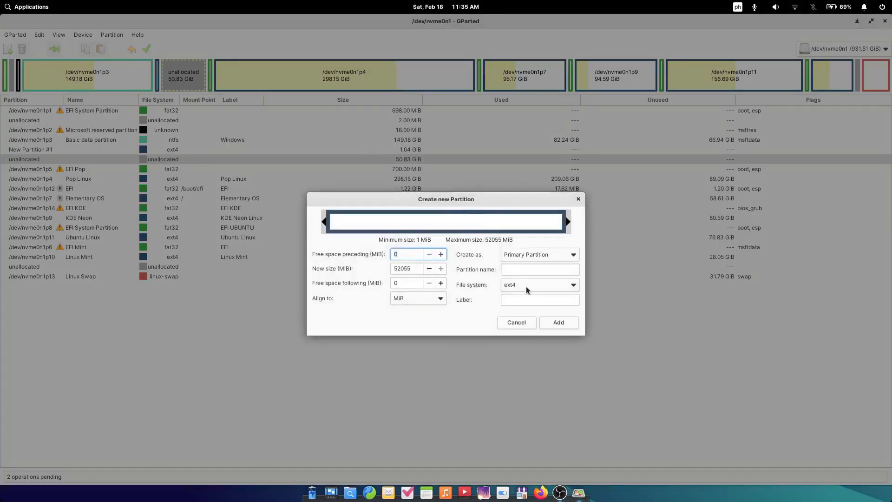
{"action": "left_click", "coordinate": [574, 284]}
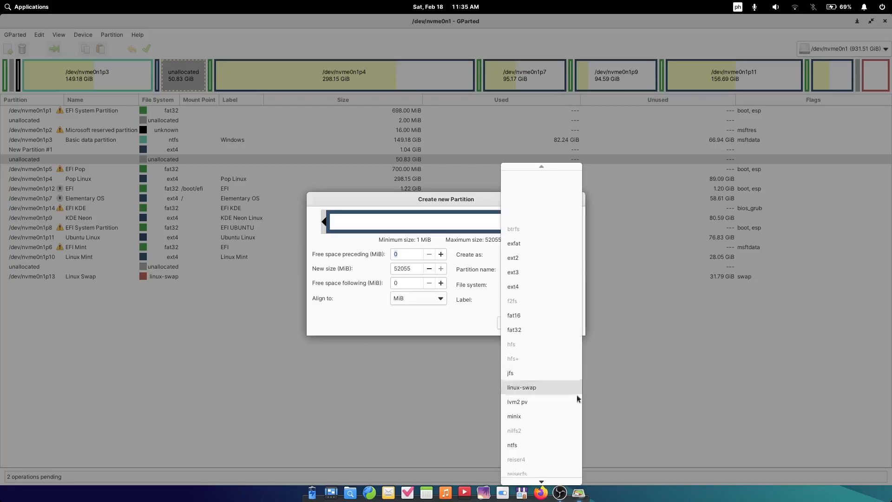
{"action": "scroll", "coordinate": [539, 444], "scroll_direction": "down", "scroll_amount": 3}
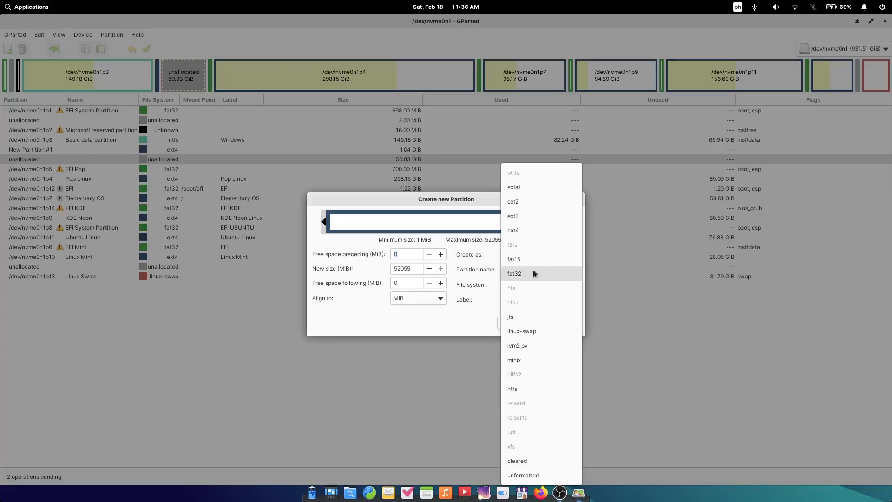
{"action": "left_click", "coordinate": [450, 198]}
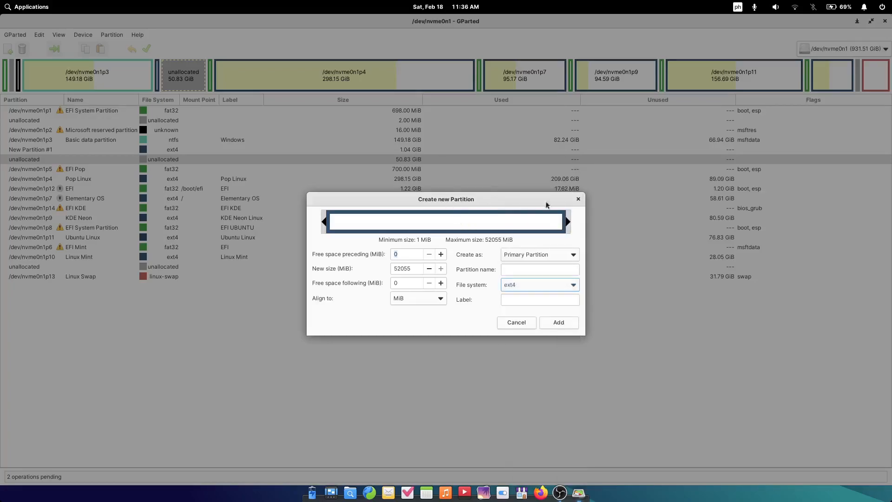
{"action": "left_click", "coordinate": [515, 323]}
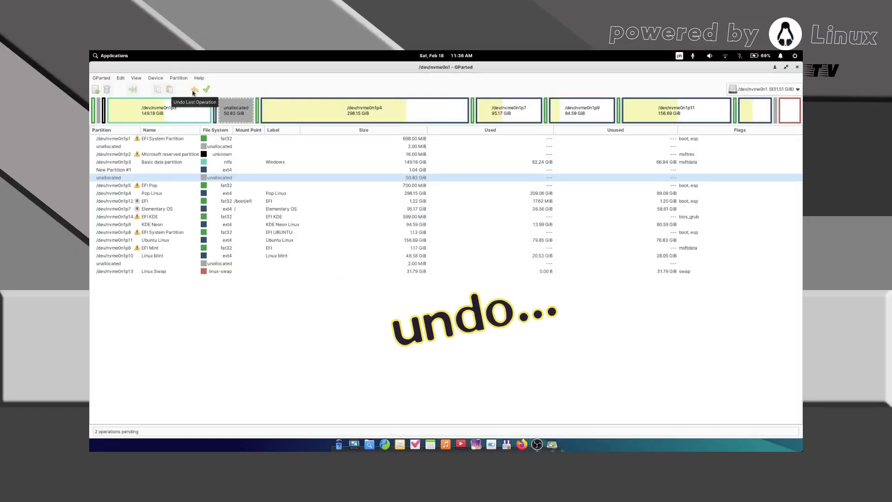
Undo the pending partition creation and the Windows partition resize
{"action": "left_click", "coordinate": [193, 92]}
{"action": "left_click", "coordinate": [193, 92]}
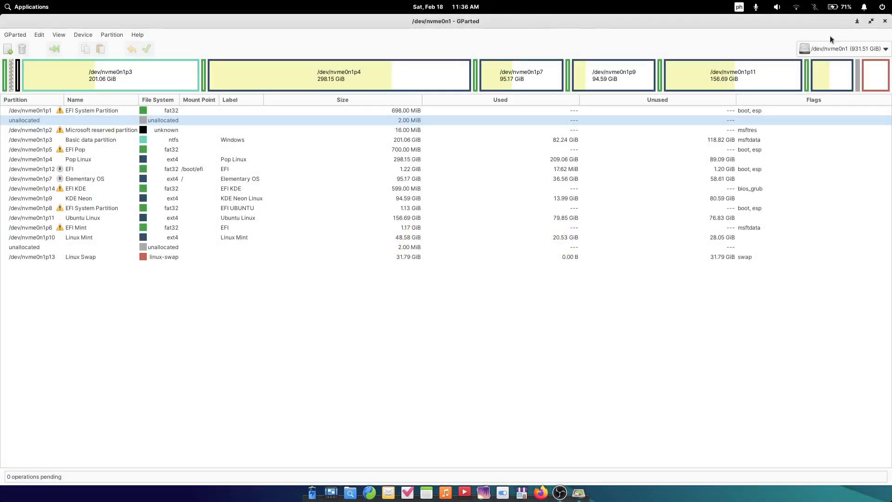
Switch to the web browser and look through the Apps for GNOME page and Flathub's Developer Tools category
{"action": "left_click", "coordinate": [522, 495]}
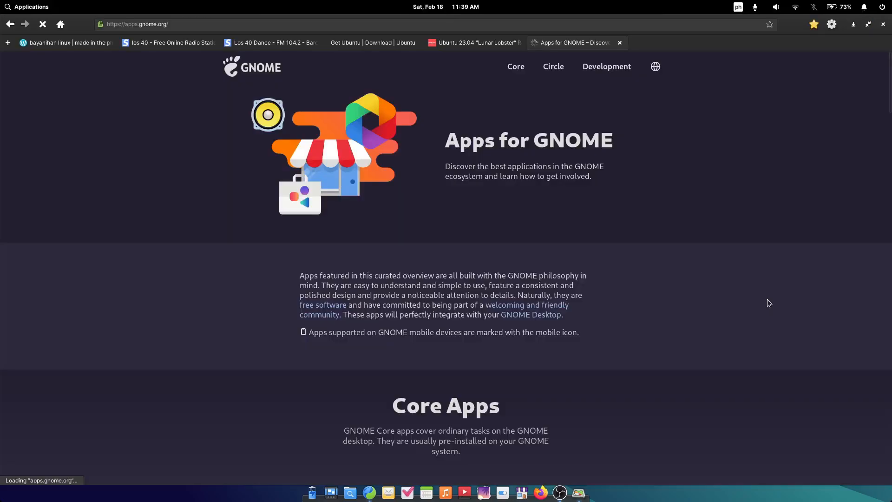
{"action": "scroll", "coordinate": [741, 311], "scroll_direction": "down", "scroll_amount": 5}
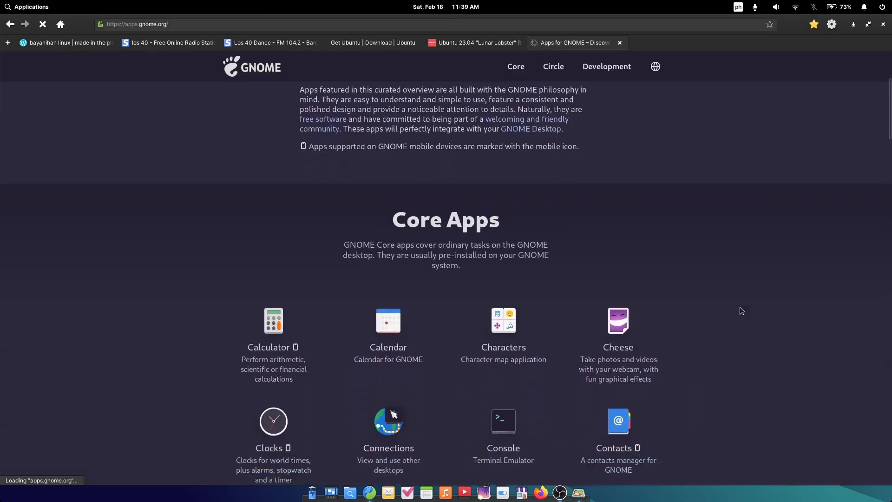
{"action": "scroll", "coordinate": [742, 310], "scroll_direction": "down", "scroll_amount": 5}
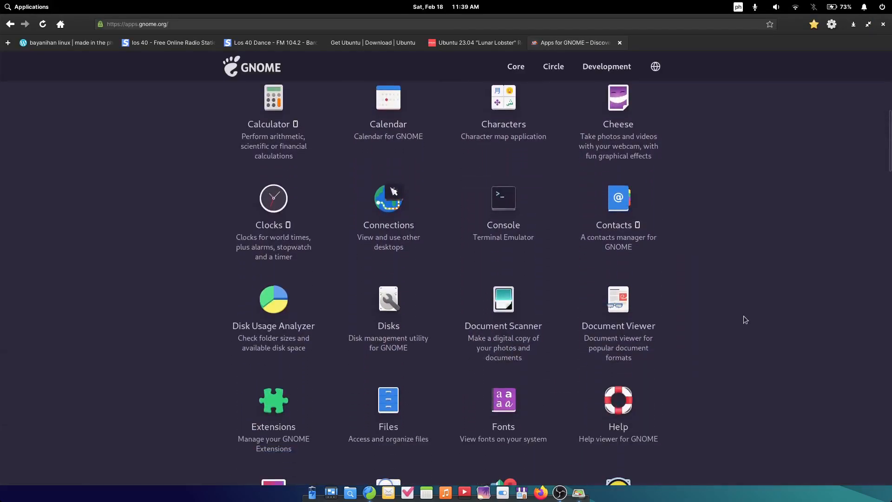
{"action": "scroll", "coordinate": [746, 321], "scroll_direction": "down", "scroll_amount": 6}
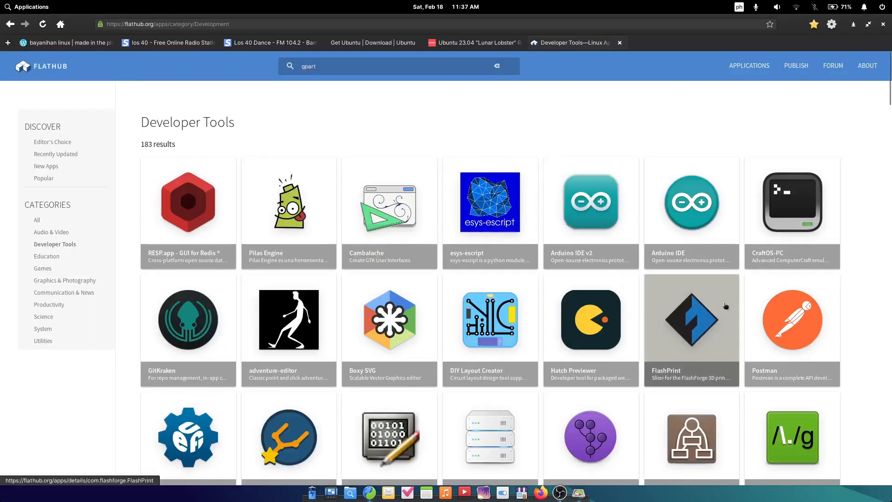
{"action": "scroll", "coordinate": [832, 326], "scroll_direction": "down", "scroll_amount": 5}
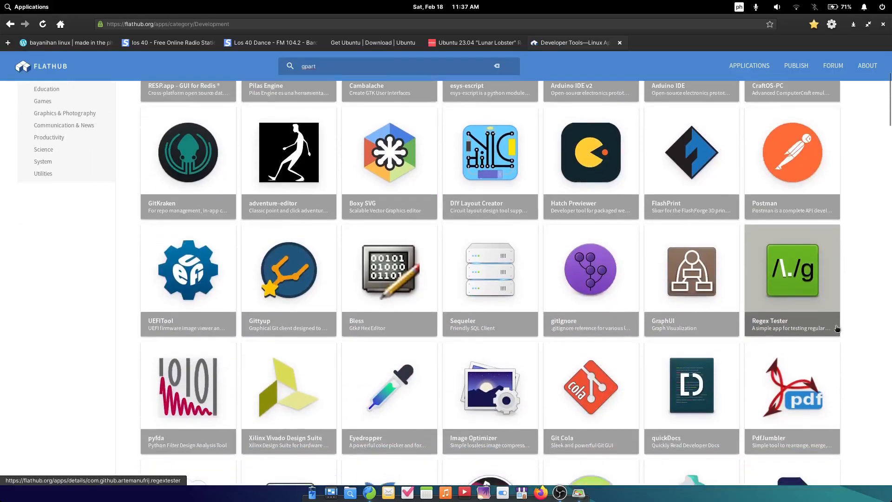
Browse through the apps listed in Flathub's Developer Tools category and return to the beginning of the list
{"action": "scroll", "coordinate": [834, 336], "scroll_direction": "down", "scroll_amount": 9}
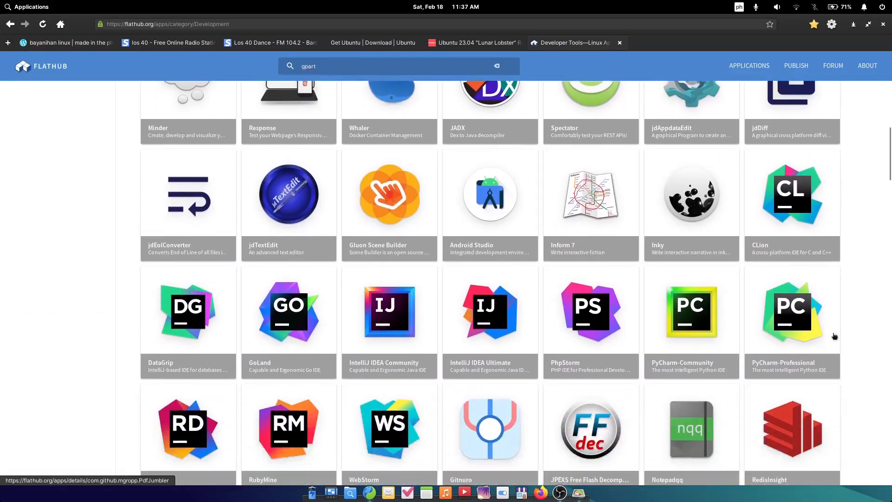
{"action": "scroll", "coordinate": [834, 336], "scroll_direction": "down", "scroll_amount": 18}
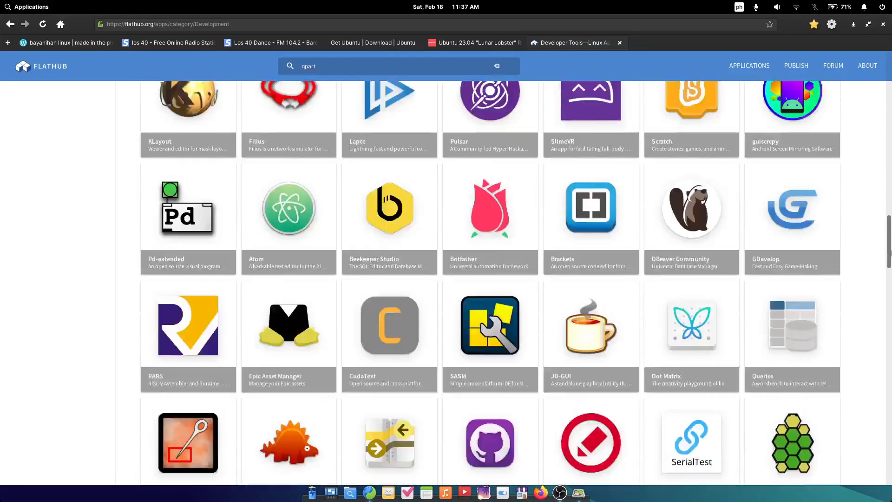
{"action": "scroll", "coordinate": [891, 278], "scroll_direction": "down", "scroll_amount": 19}
{"action": "scroll", "coordinate": [891, 128], "scroll_direction": "up", "scroll_amount": 20}
{"action": "scroll", "coordinate": [891, 128], "scroll_direction": "up", "scroll_amount": 20}
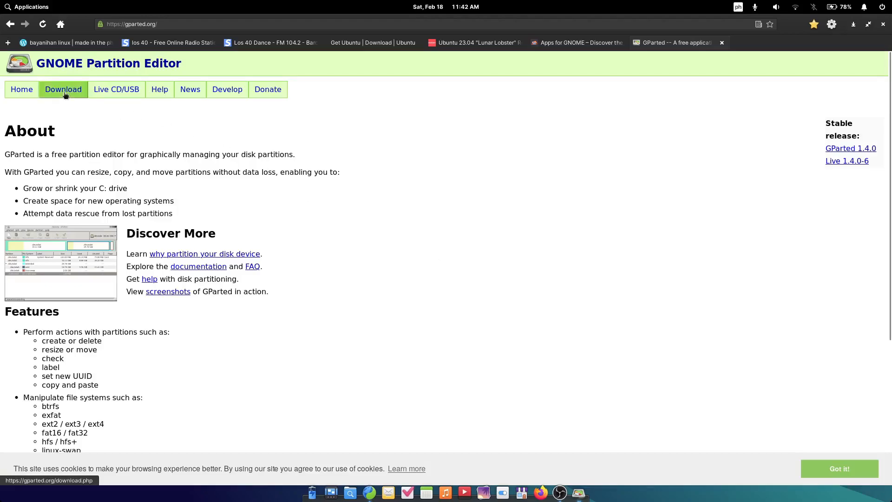
Look up the Linux install commands on the GParted site's Download page and enter "sudo apt-get install gparted" in Terminal
{"action": "left_click", "coordinate": [65, 95]}
{"action": "scroll", "coordinate": [708, 291], "scroll_direction": "down", "scroll_amount": 4}
{"action": "key", "text": "super"}
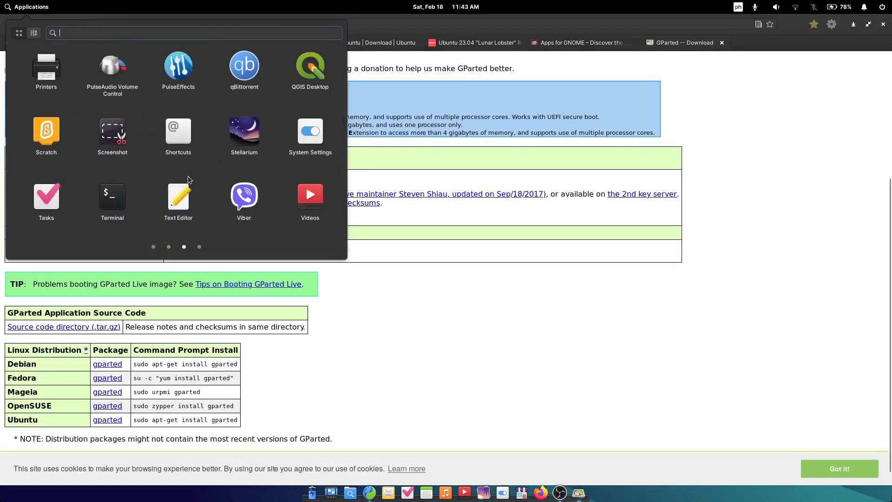
{"action": "left_click", "coordinate": [109, 198]}
{"action": "type", "text": "sudo"}
{"action": "type", "text": " apr"}
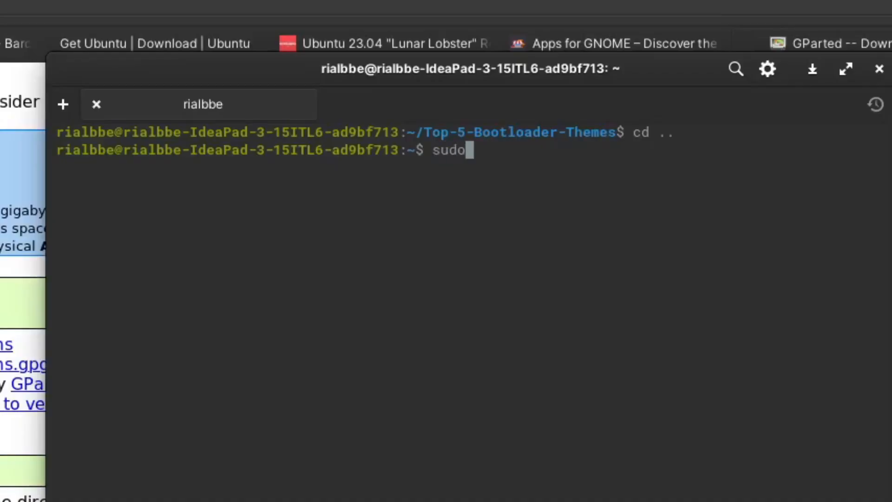
{"action": "key", "text": "BackSpace"}
{"action": "type", "text": "t-get install "}
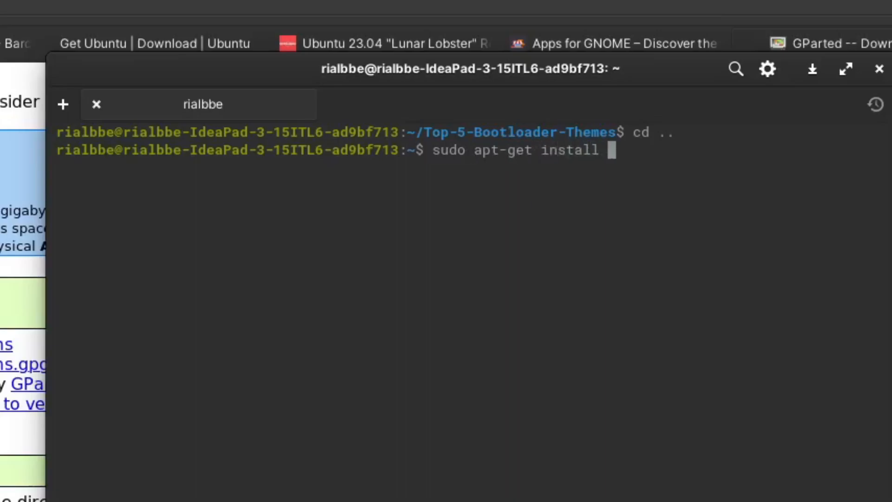
{"action": "type", "text": "gparted"}
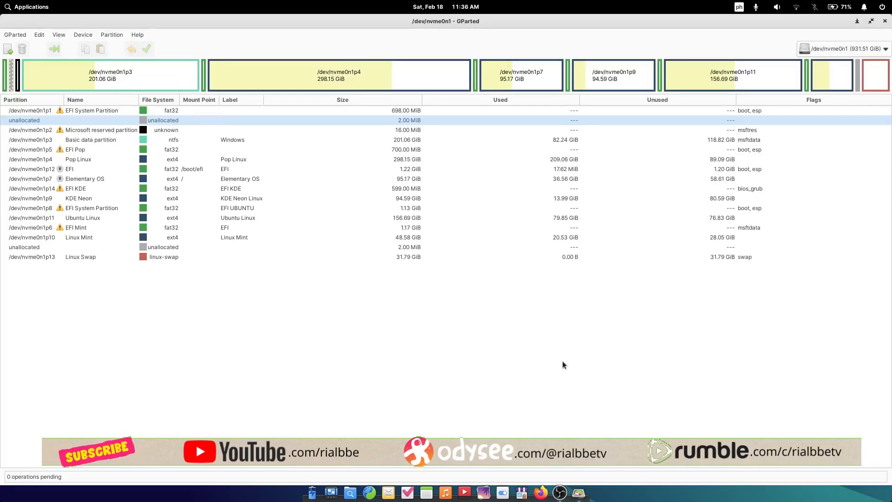
Switch to OBS and stop the screen recording
{"action": "key", "text": "super"}
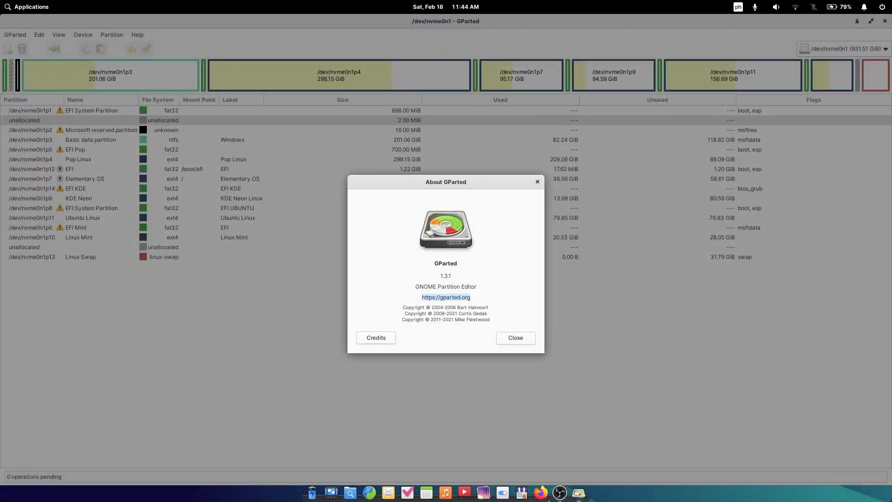
{"action": "left_click", "coordinate": [560, 493]}
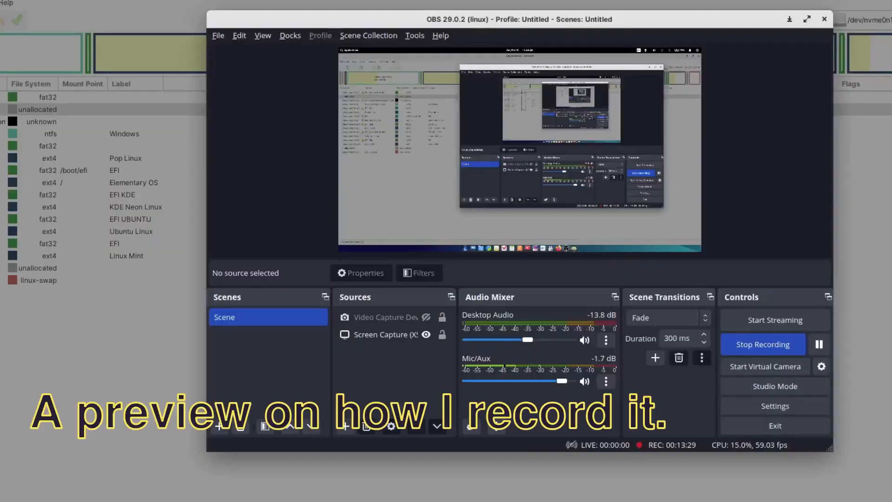
{"action": "left_click", "coordinate": [774, 345]}
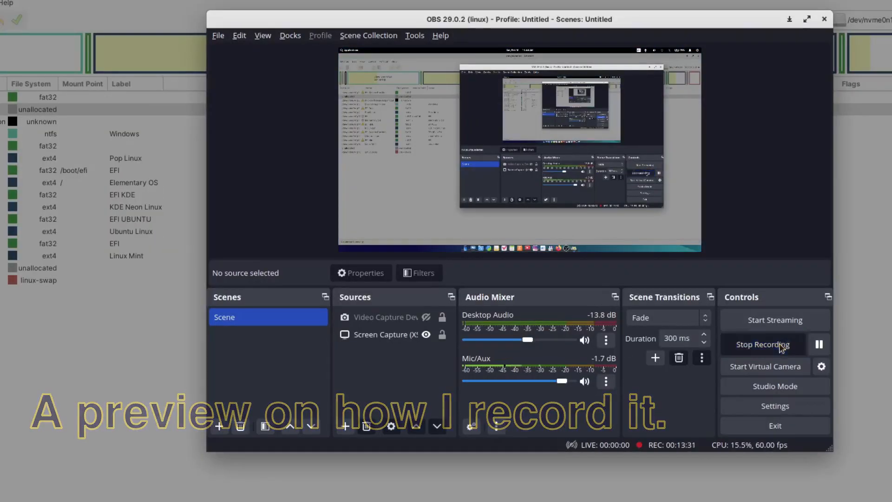